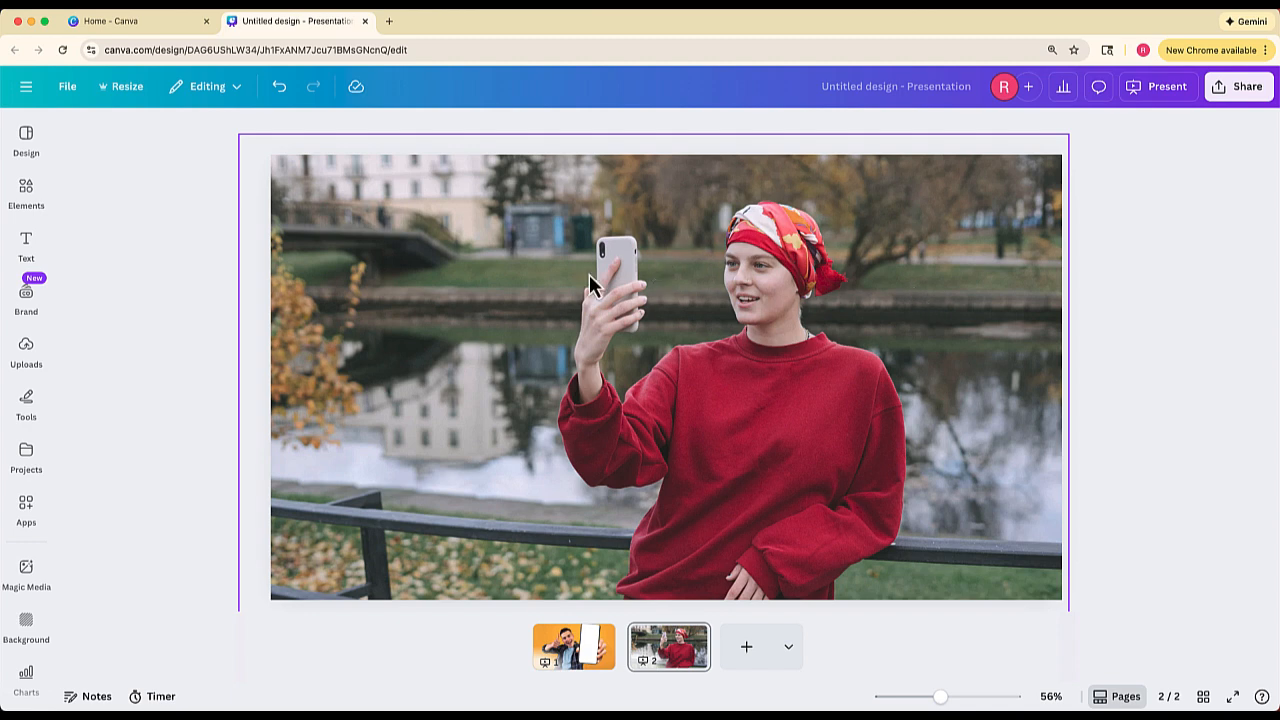
# - Erase the blue kiosk behind the woman's phone on page 2 using the Magic Eraser brush at size 30
pyautogui.click(590, 255)
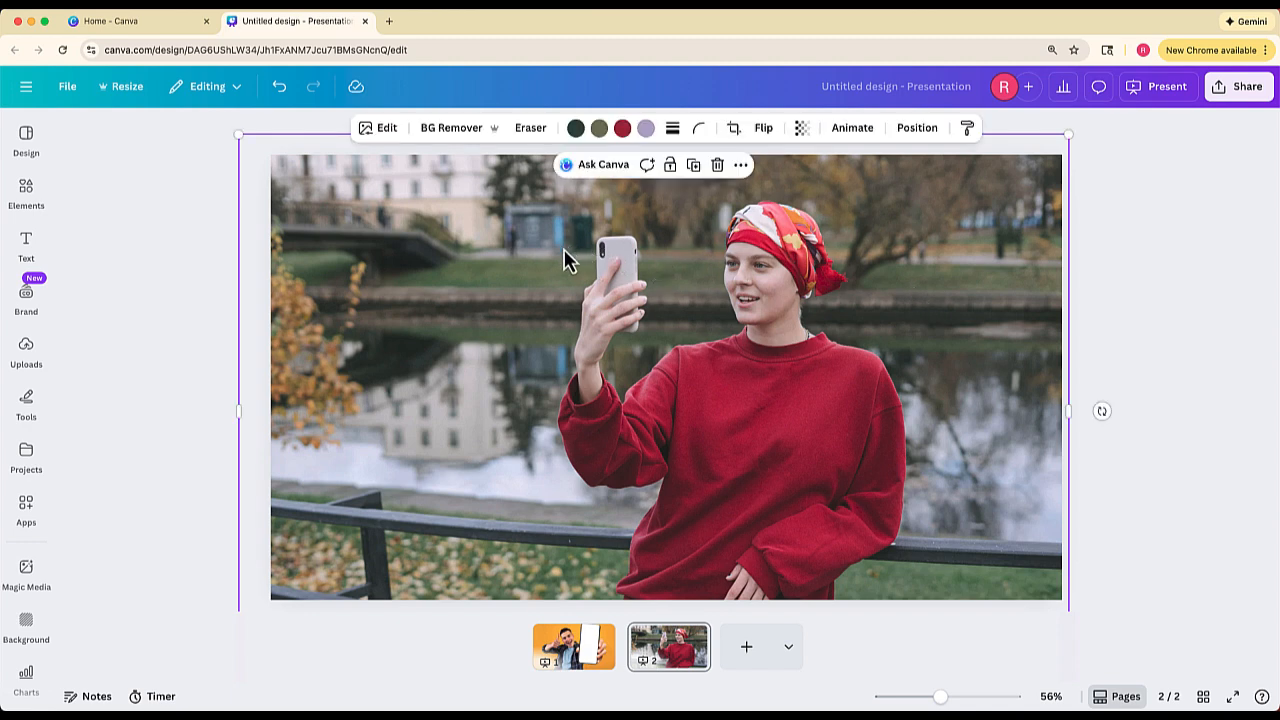
pyautogui.click(527, 140)
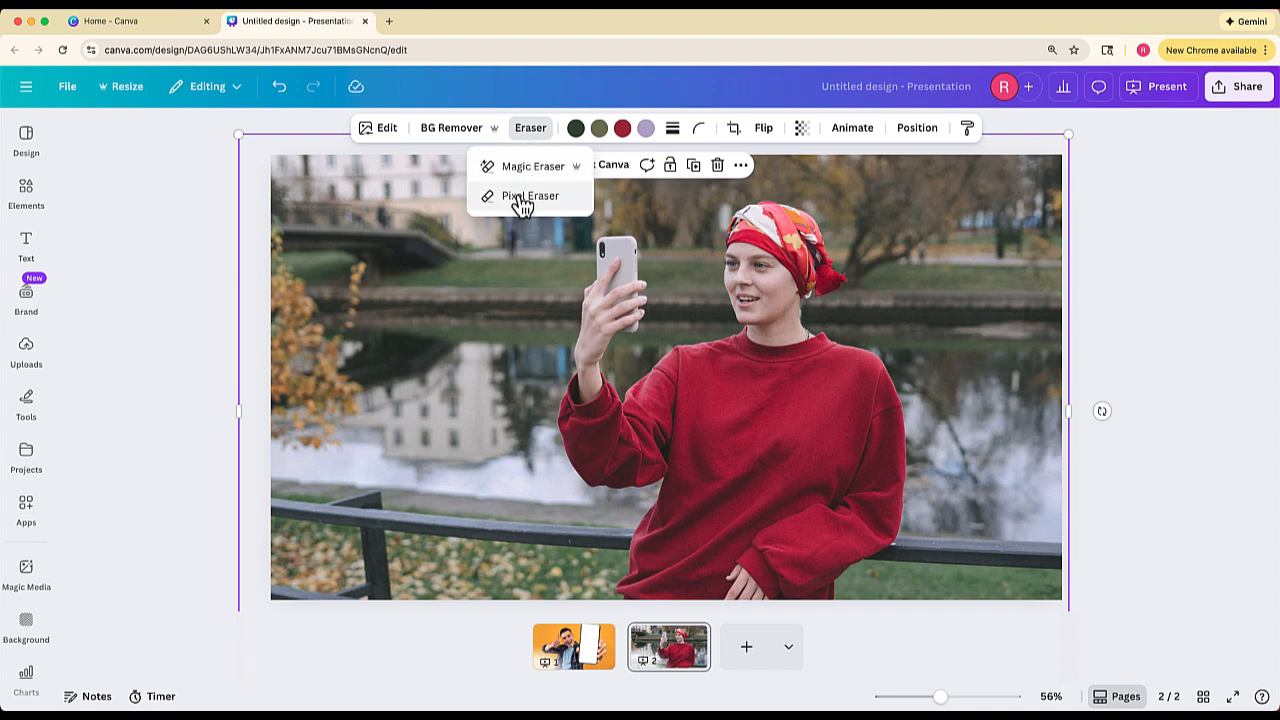
pyautogui.click(556, 268)
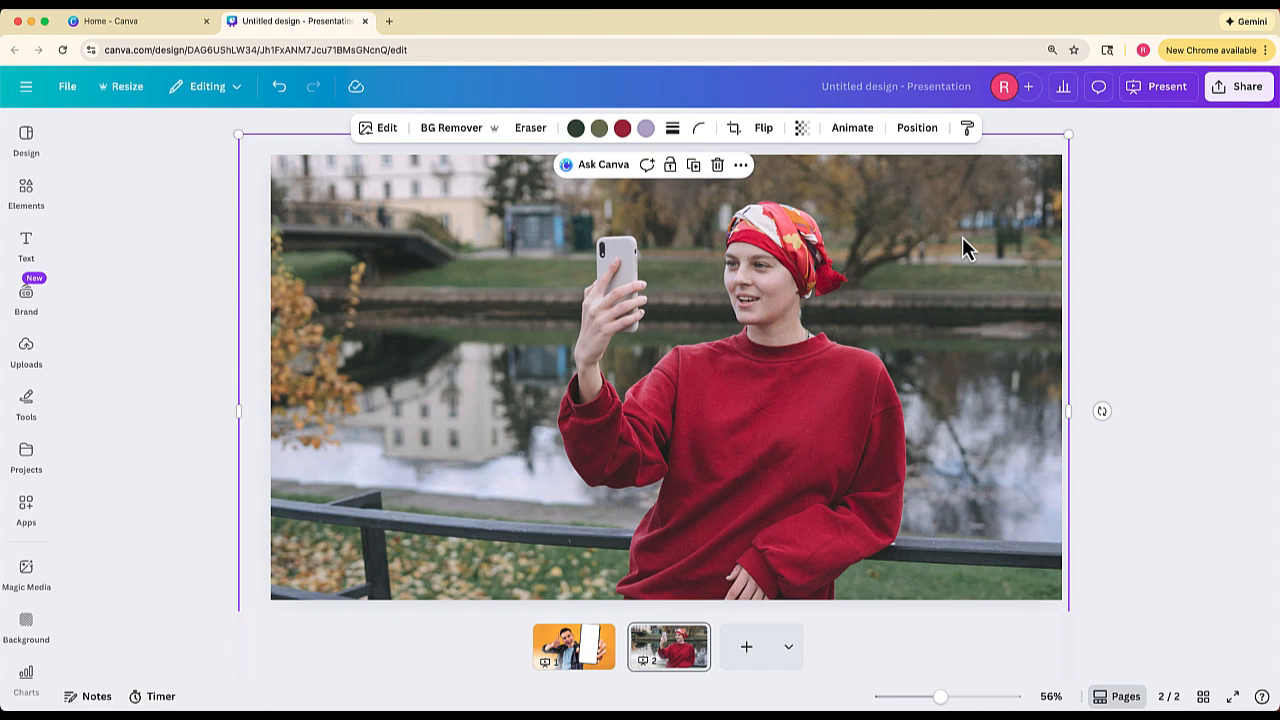
pyautogui.click(531, 128)
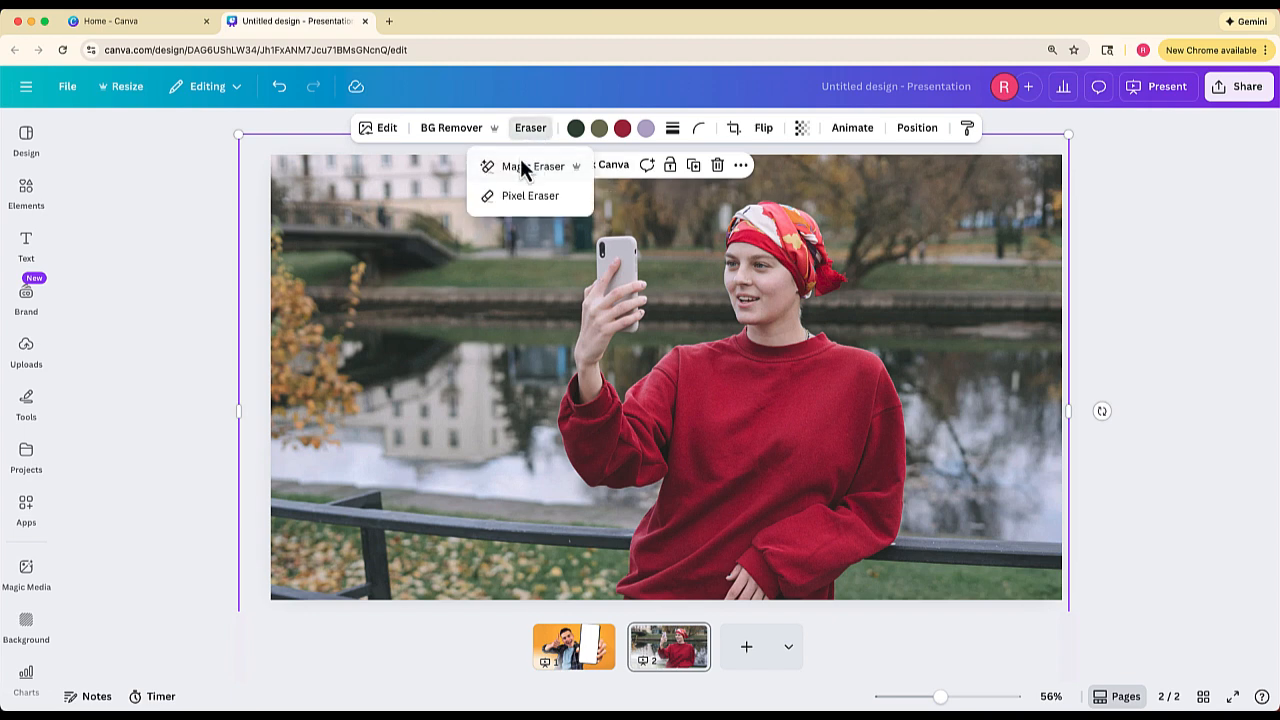
pyautogui.click(527, 166)
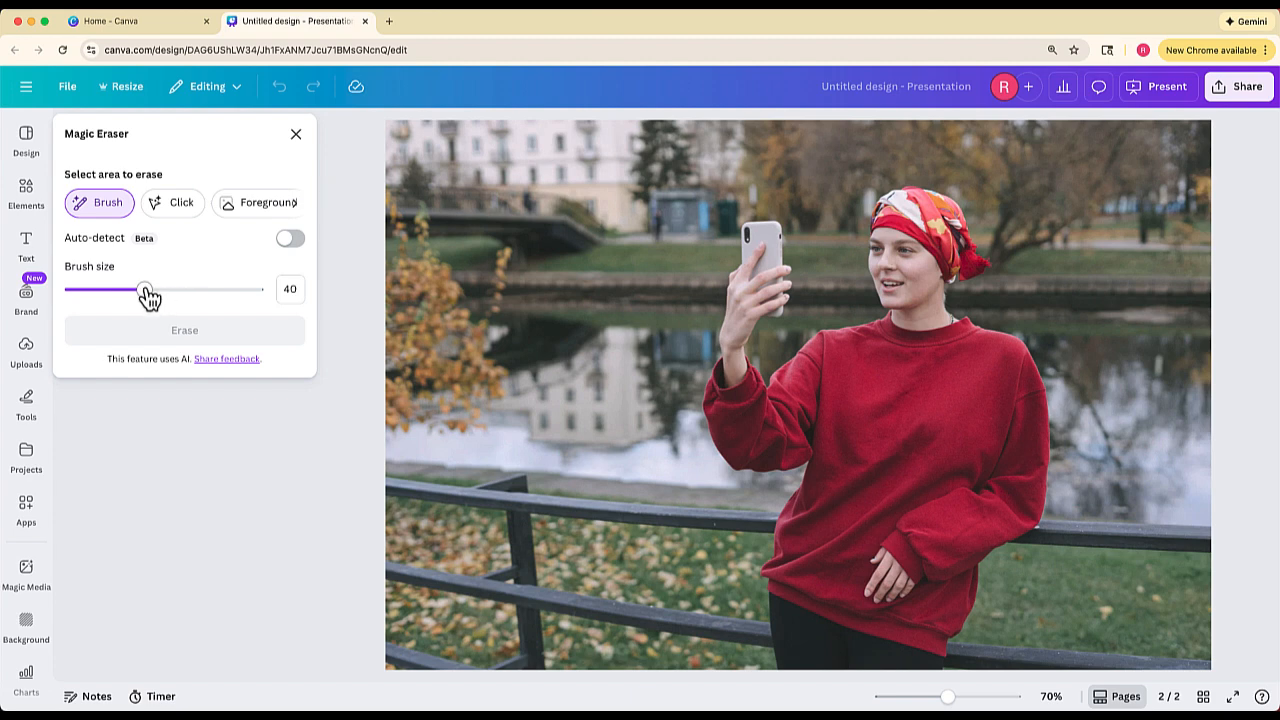
pyautogui.moveTo(147, 291); pyautogui.dragTo(125, 291)
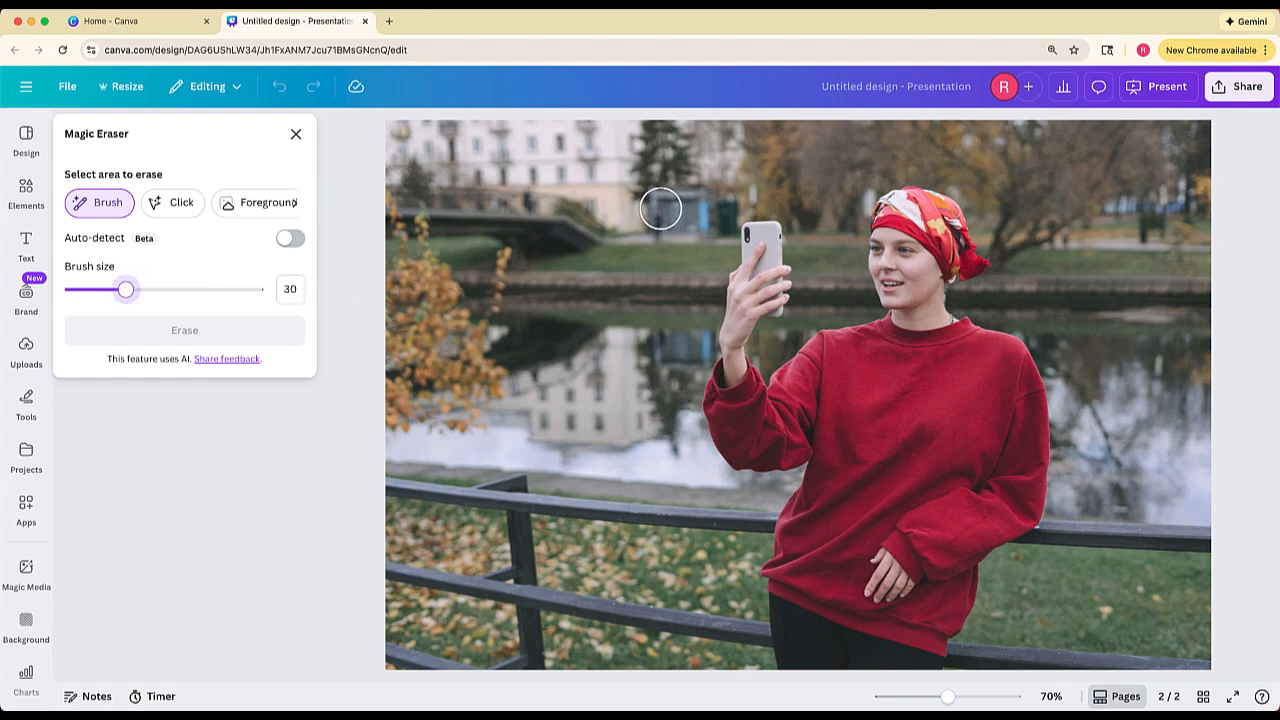
pyautogui.moveTo(663, 206)
pyautogui.mouseDown()
pyautogui.moveTo(671, 220)
pyautogui.moveTo(714, 221)
pyautogui.moveTo(683, 204)
pyautogui.mouseUp()
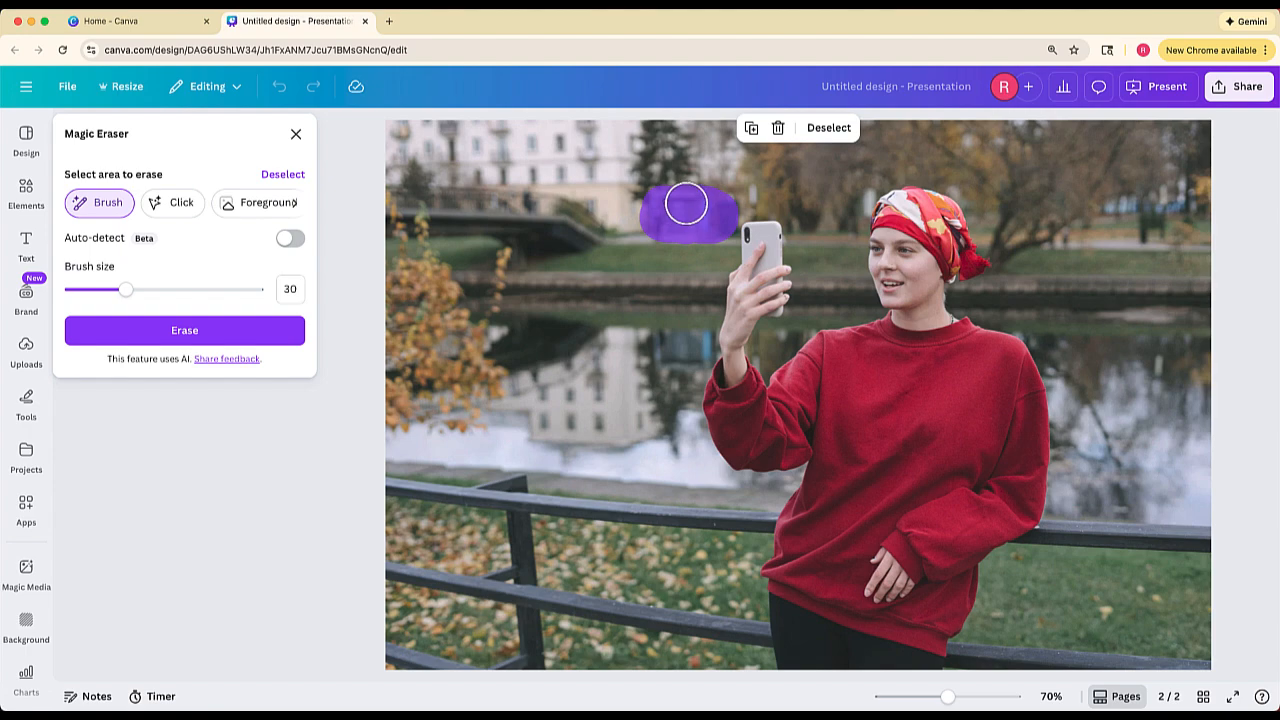
pyautogui.click(254, 336)
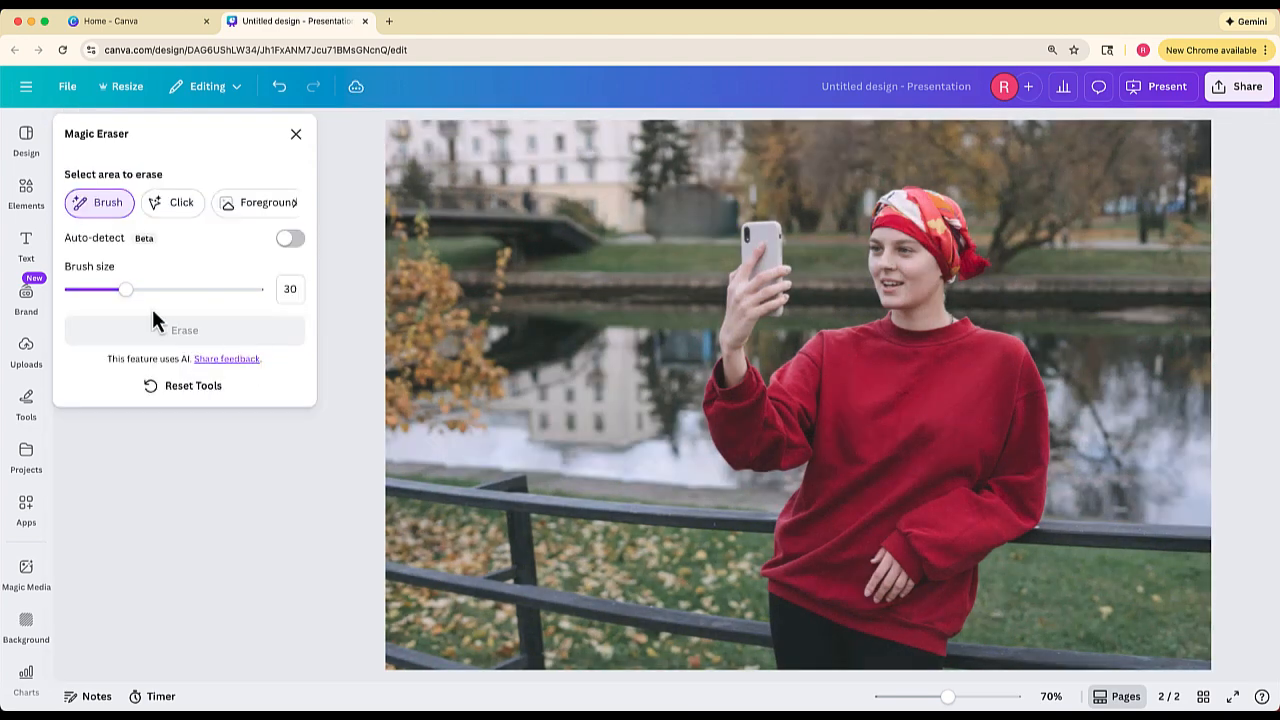
# - Erase the leftover kiosk area beside the phone with the Magic Eraser brush set to size 21
pyautogui.moveTo(123, 292); pyautogui.dragTo(109, 289)
pyautogui.moveTo(721, 211)
pyautogui.mouseDown()
pyautogui.moveTo(660, 207)
pyautogui.moveTo(657, 220)
pyautogui.moveTo(702, 222)
pyautogui.moveTo(677, 220)
pyautogui.mouseUp()
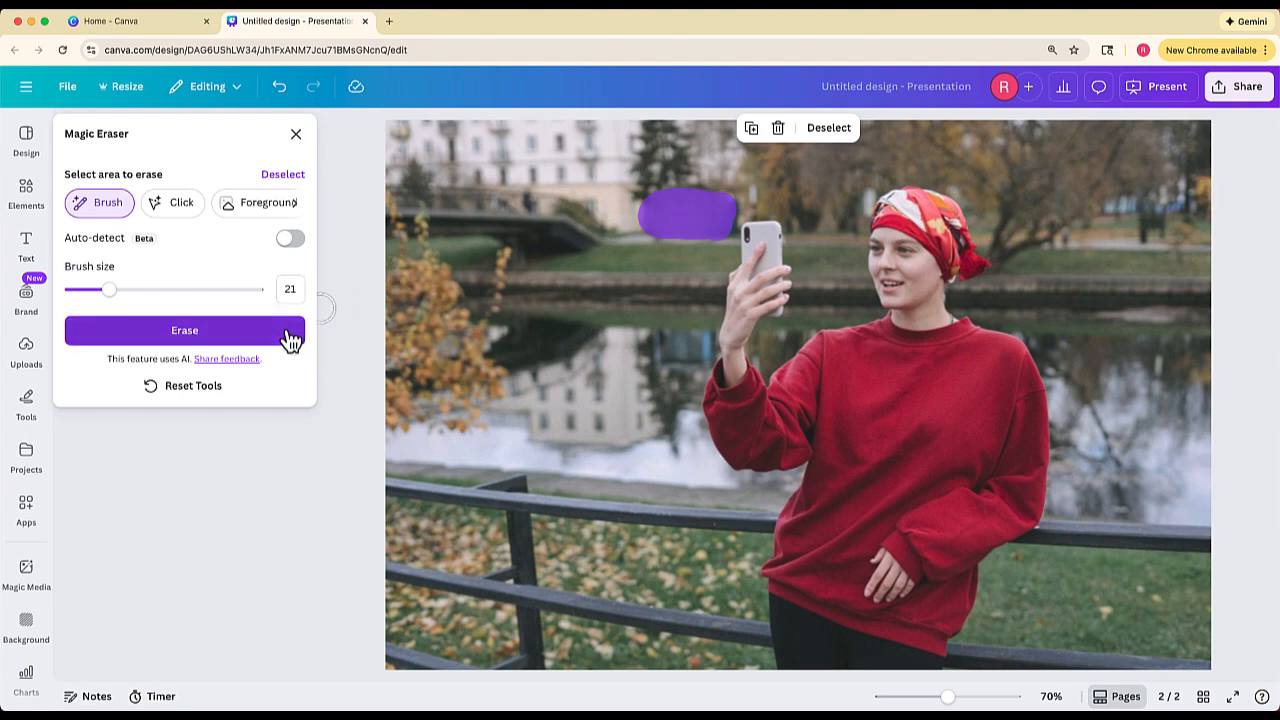
pyautogui.click(287, 331)
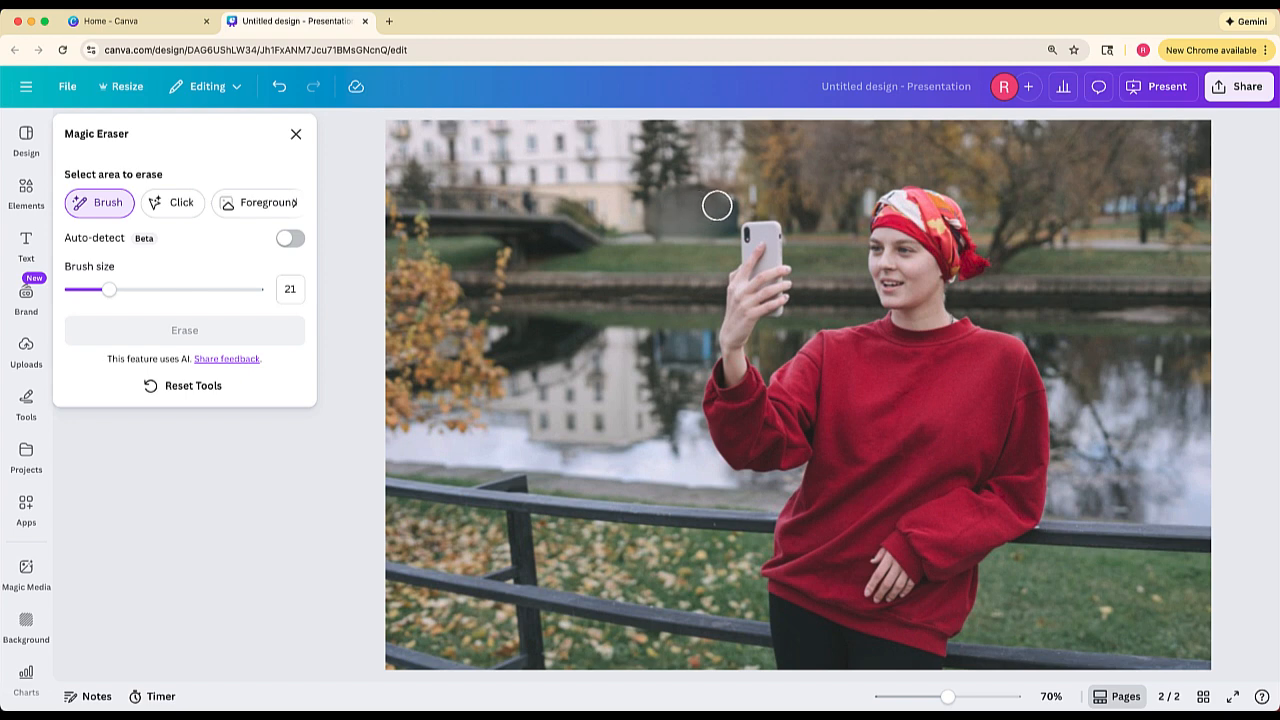
# - Erase the orange-leaved bush by the water using Magic Eraser's Click selection, and close the tool
pyautogui.click(188, 207)
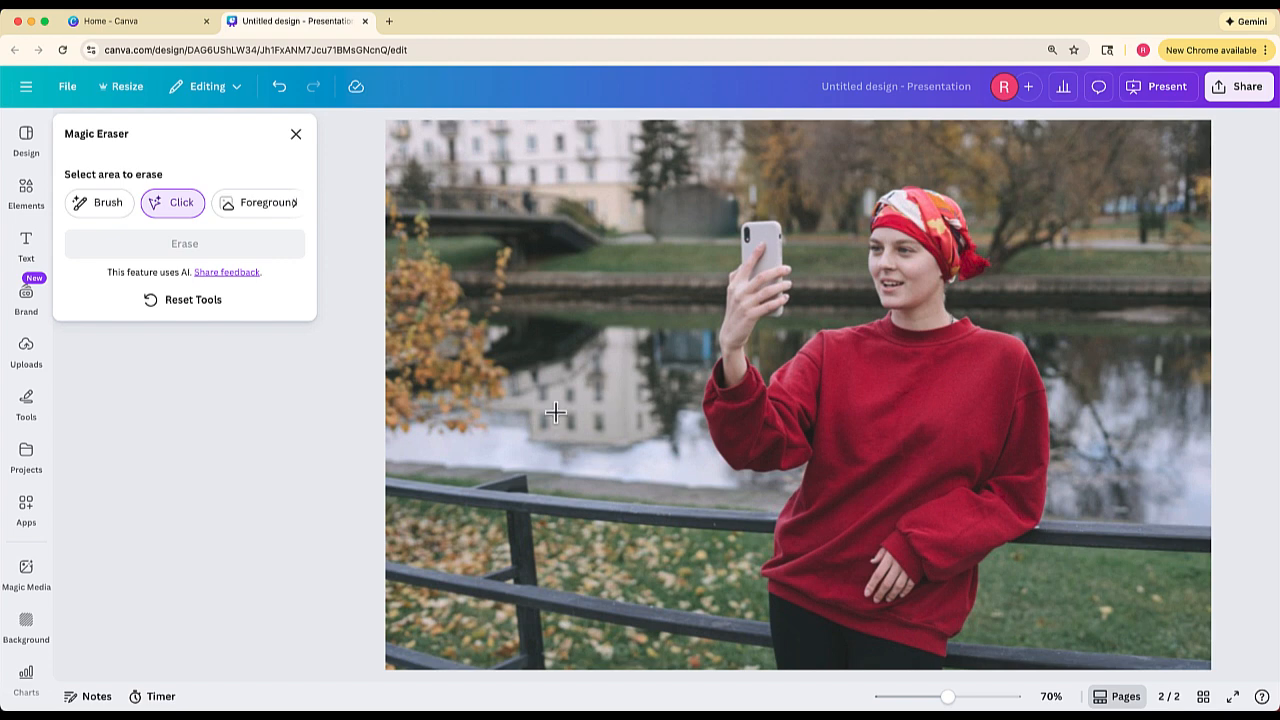
pyautogui.click(456, 348)
pyautogui.click(286, 252)
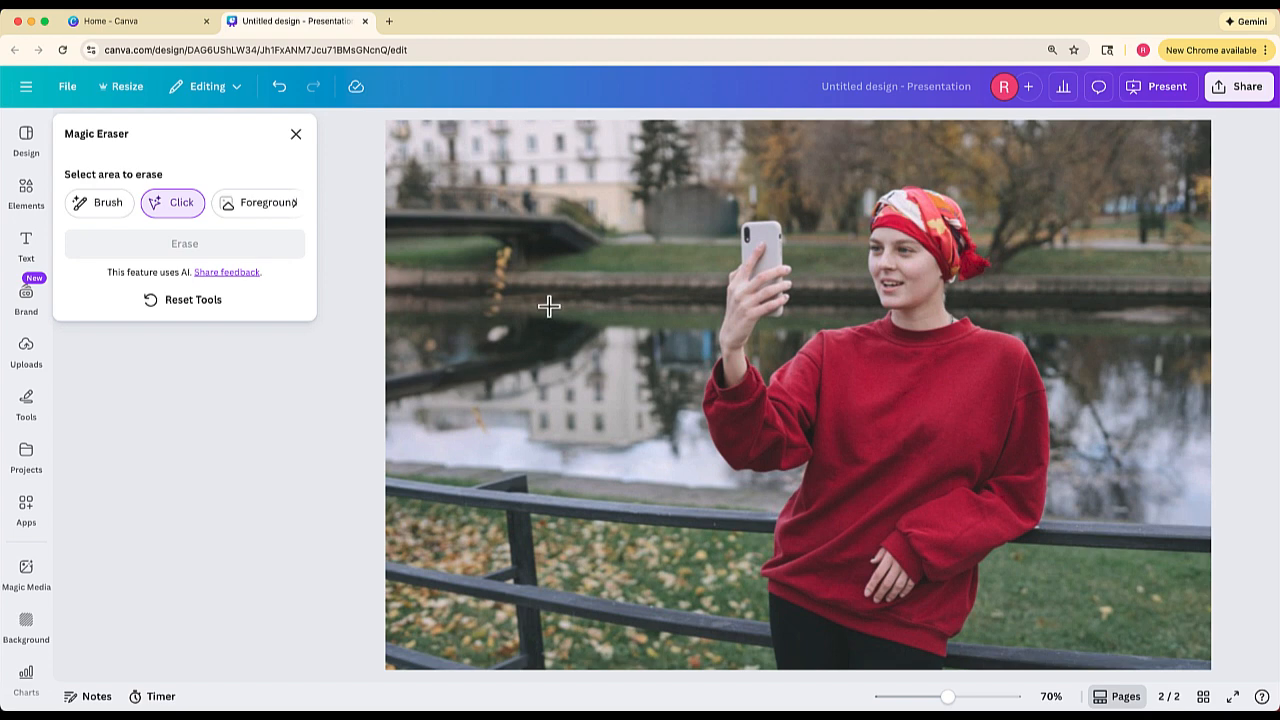
pyautogui.click(296, 134)
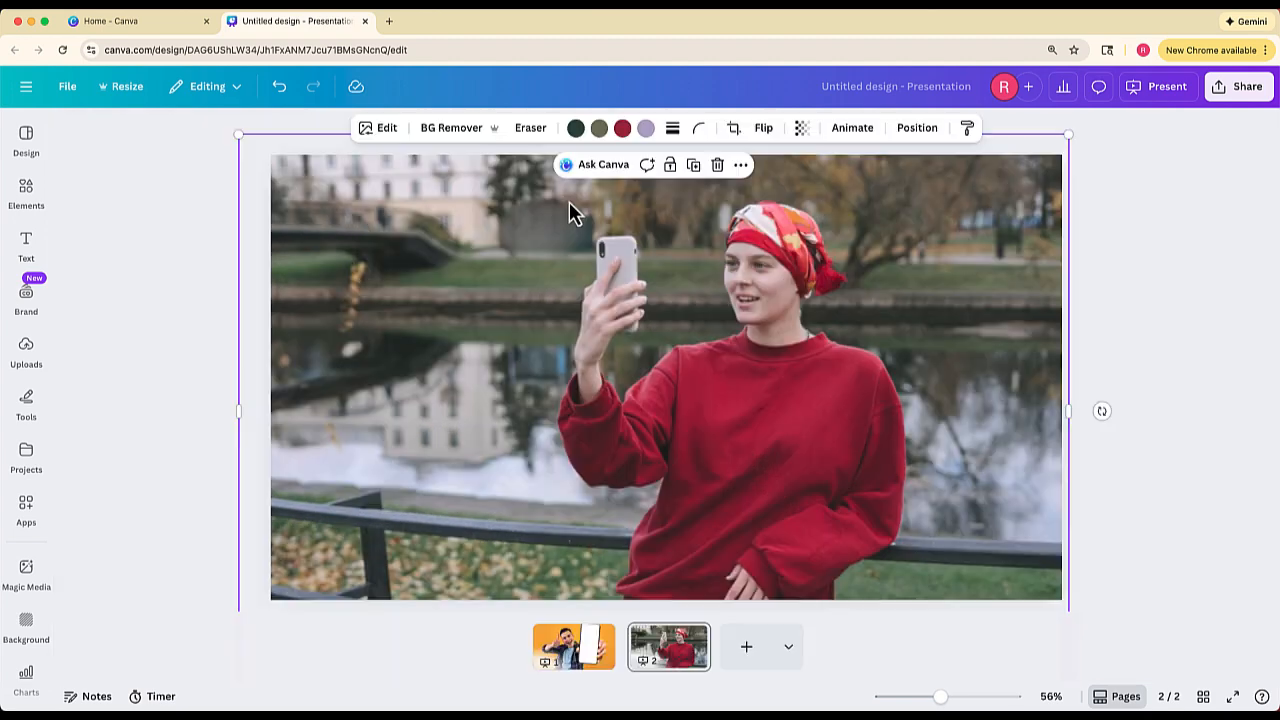
# - Erase most of the white phone screen in the page 1 photo with the Pixel Eraser at sizes 20 and 46
pyautogui.click(578, 664)
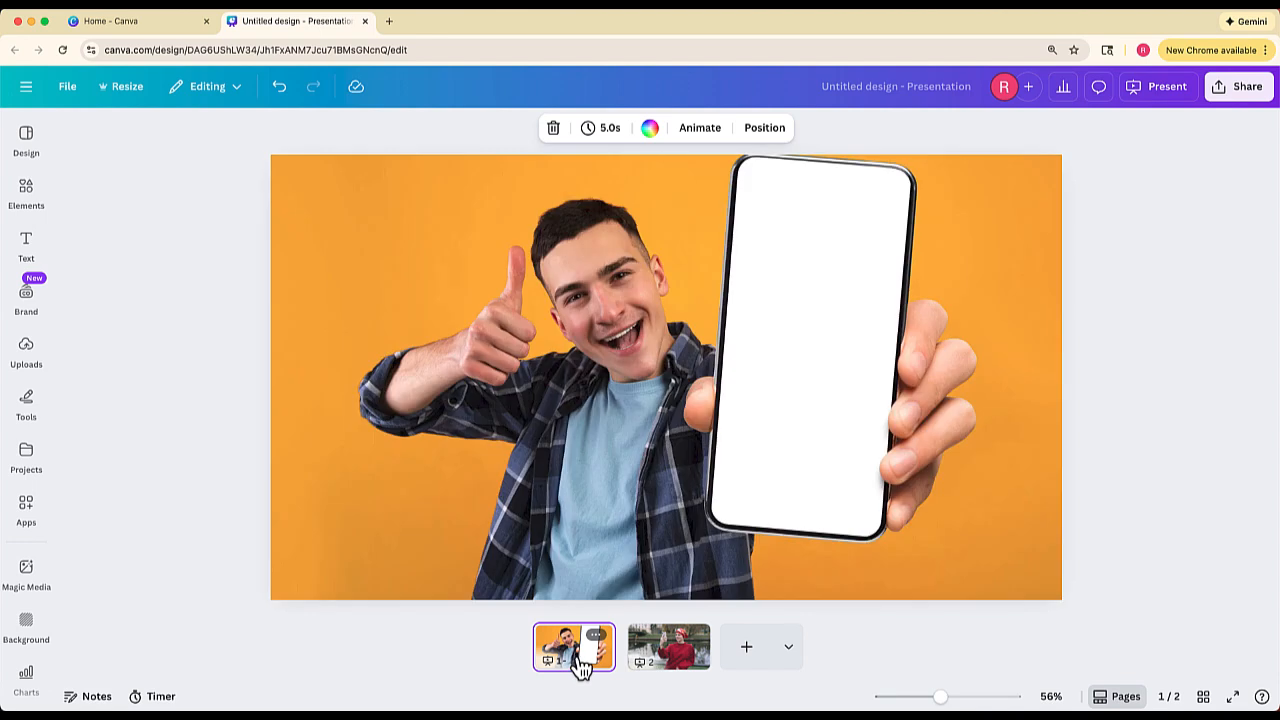
pyautogui.click(811, 352)
pyautogui.click(542, 130)
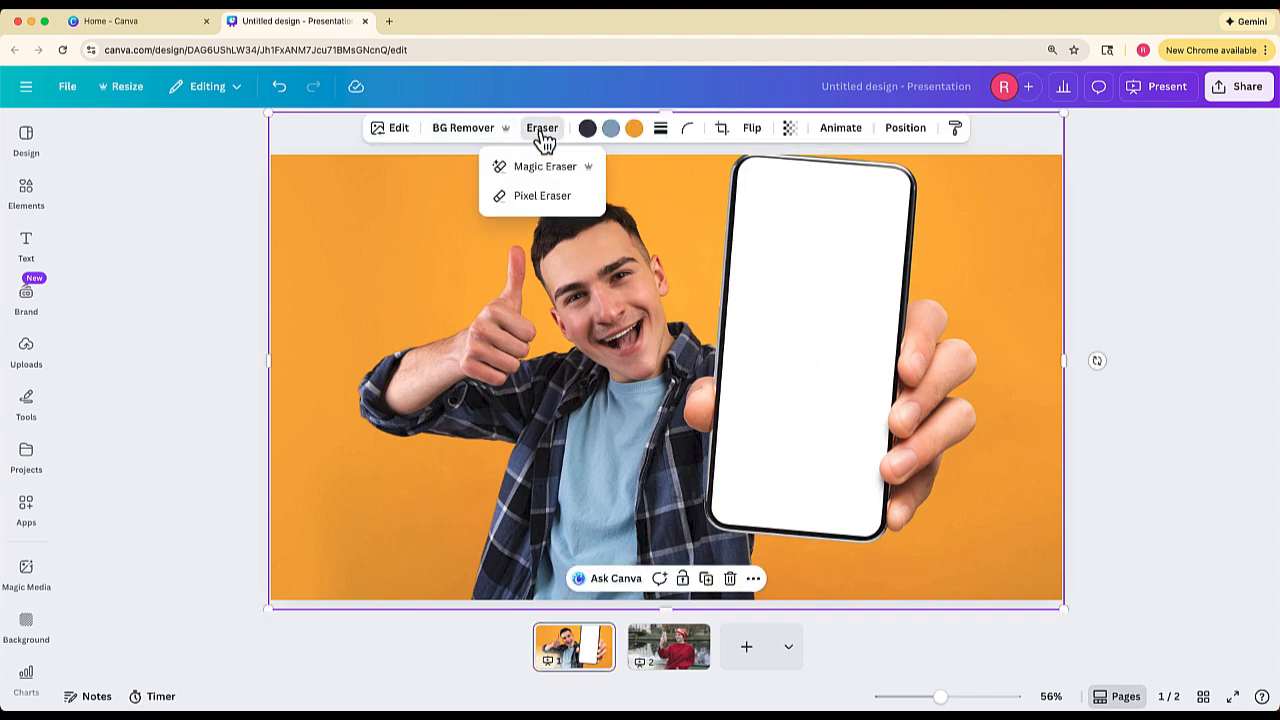
pyautogui.click(525, 195)
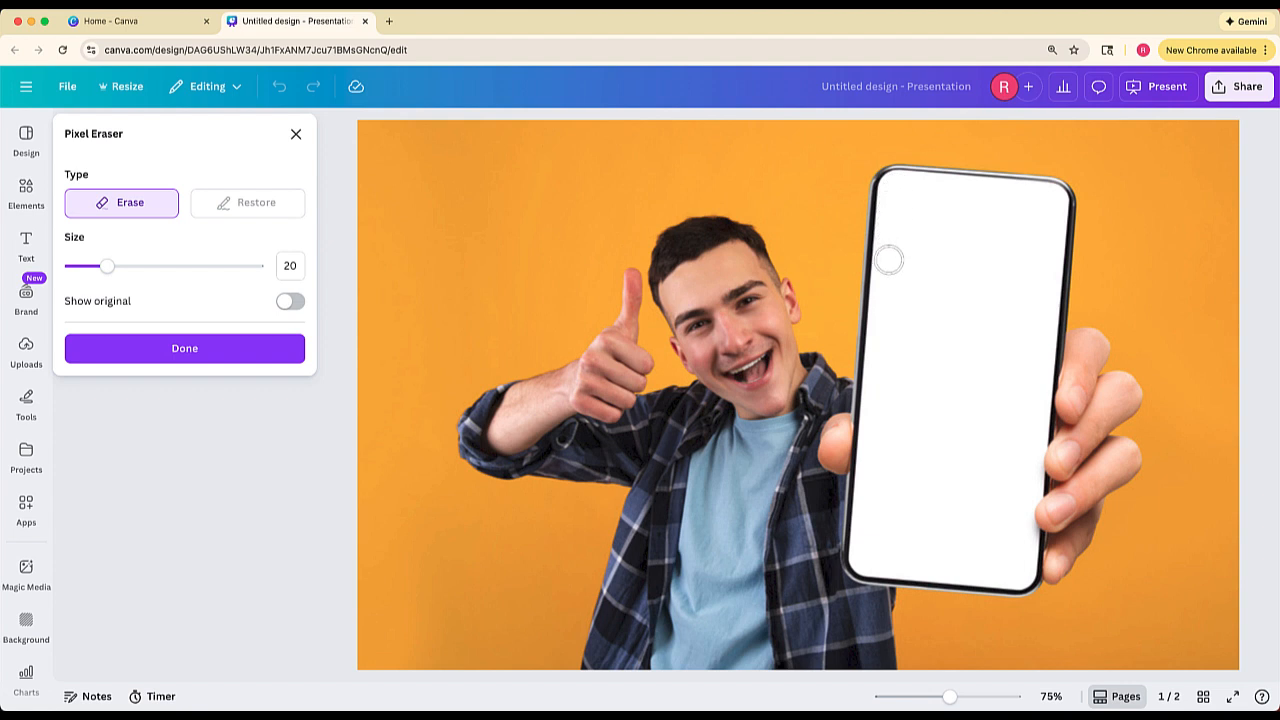
pyautogui.moveTo(888, 260); pyautogui.dragTo(887, 419)
pyautogui.moveTo(108, 266); pyautogui.dragTo(155, 266)
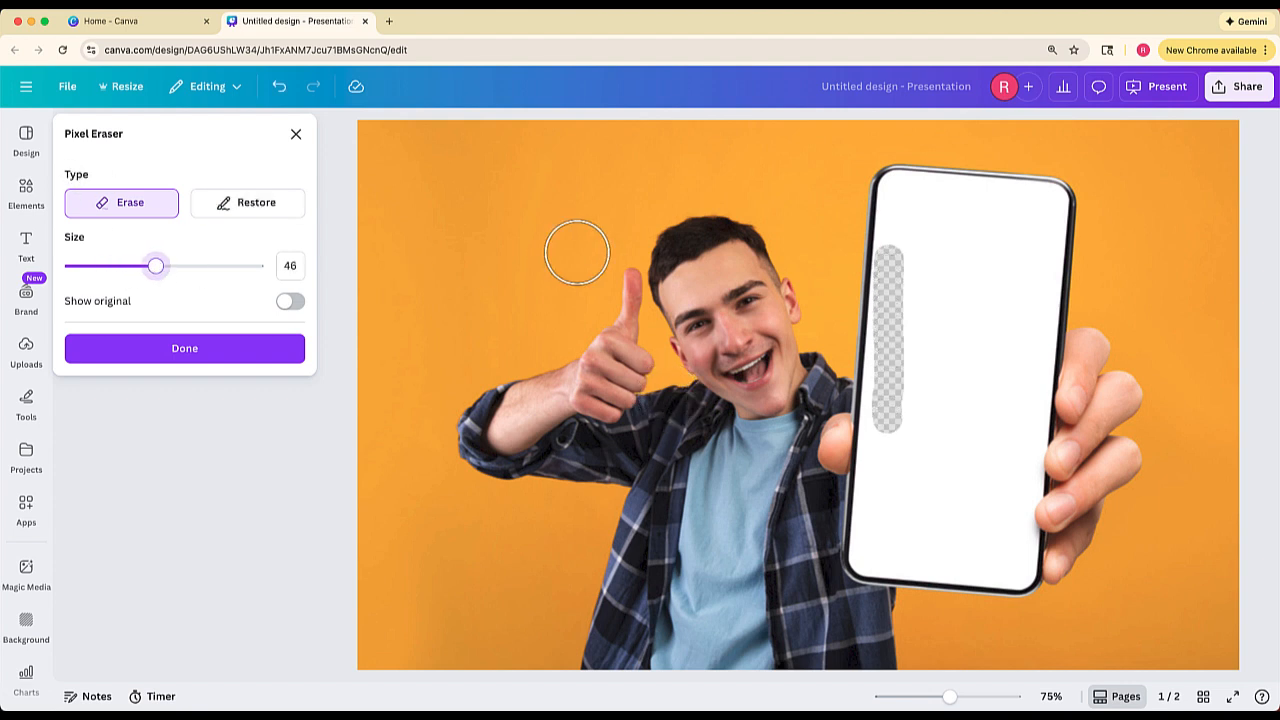
pyautogui.moveTo(943, 263)
pyautogui.mouseDown()
pyautogui.moveTo(918, 456)
pyautogui.moveTo(942, 481)
pyautogui.moveTo(1002, 304)
pyautogui.moveTo(1007, 227)
pyautogui.moveTo(930, 206)
pyautogui.moveTo(911, 220)
pyautogui.moveTo(917, 284)
pyautogui.moveTo(889, 533)
pyautogui.moveTo(977, 540)
pyautogui.moveTo(997, 530)
pyautogui.moveTo(1005, 387)
pyautogui.moveTo(987, 366)
pyautogui.moveTo(1017, 334)
pyautogui.moveTo(1023, 229)
pyautogui.mouseUp()
# - Erase the remaining white along the phone screen's edges with the Pixel Eraser at size 11, and apply the result
pyautogui.moveTo(155, 266); pyautogui.dragTo(90, 267)
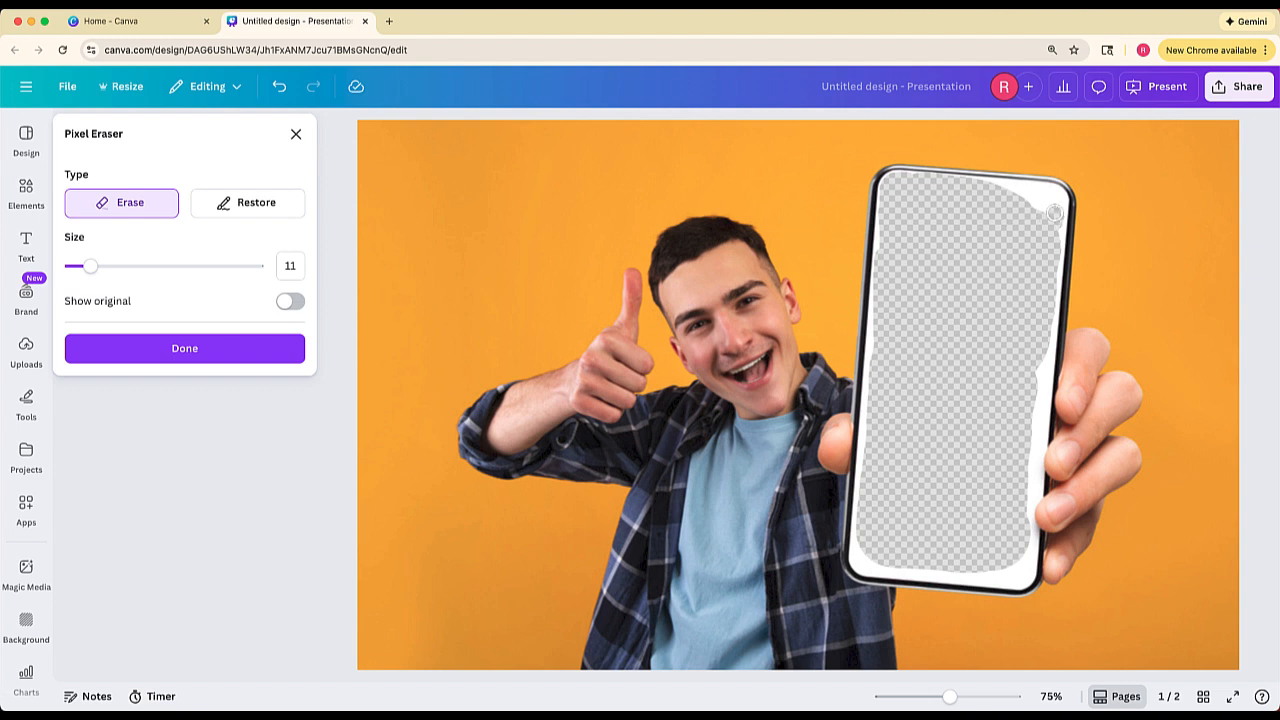
pyautogui.moveTo(1054, 201); pyautogui.dragTo(1034, 191)
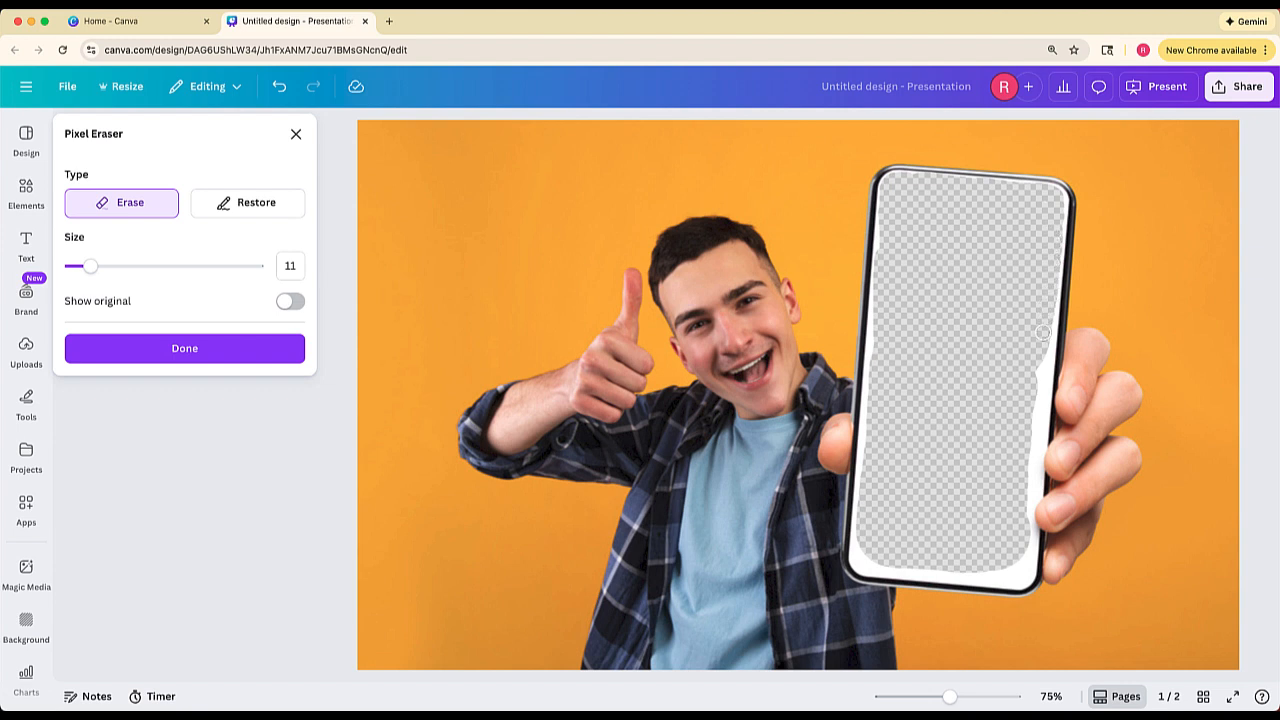
pyautogui.moveTo(1036, 413); pyautogui.dragTo(1030, 495)
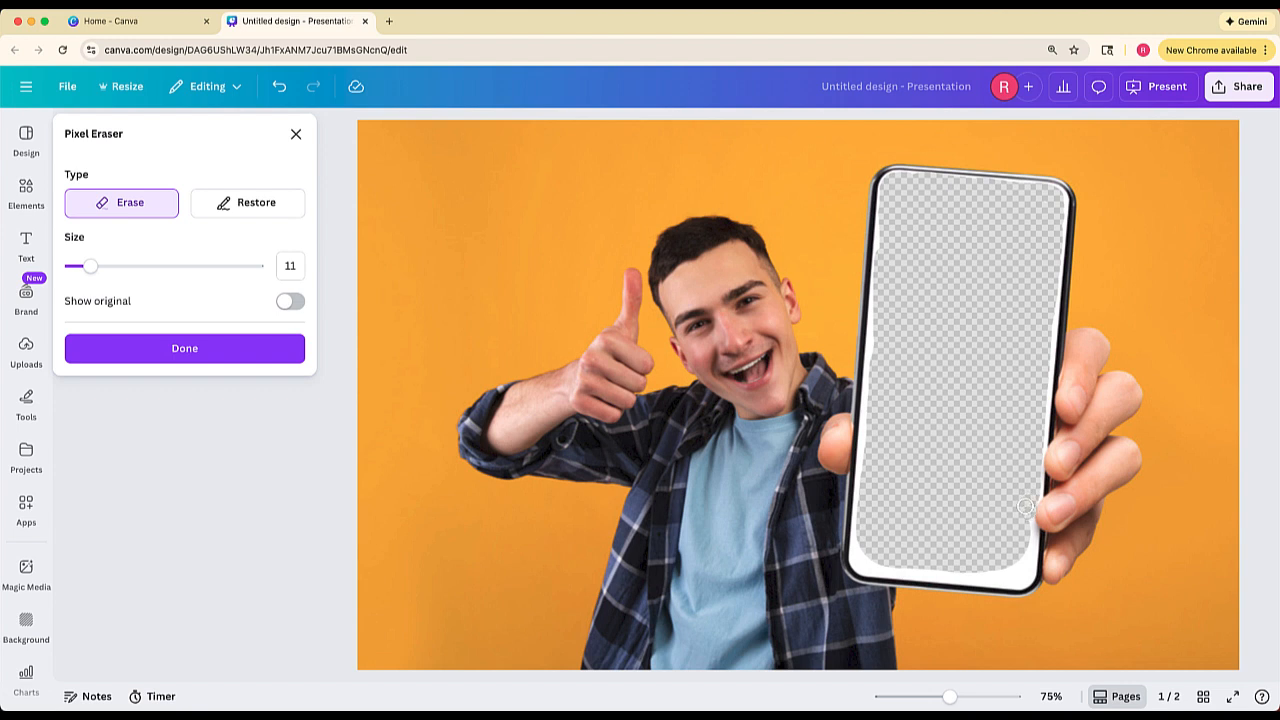
pyautogui.moveTo(846, 566)
pyautogui.mouseDown()
pyautogui.moveTo(863, 548)
pyautogui.moveTo(884, 569)
pyautogui.moveTo(1022, 575)
pyautogui.moveTo(1029, 528)
pyautogui.moveTo(1028, 565)
pyautogui.moveTo(1002, 580)
pyautogui.mouseUp()
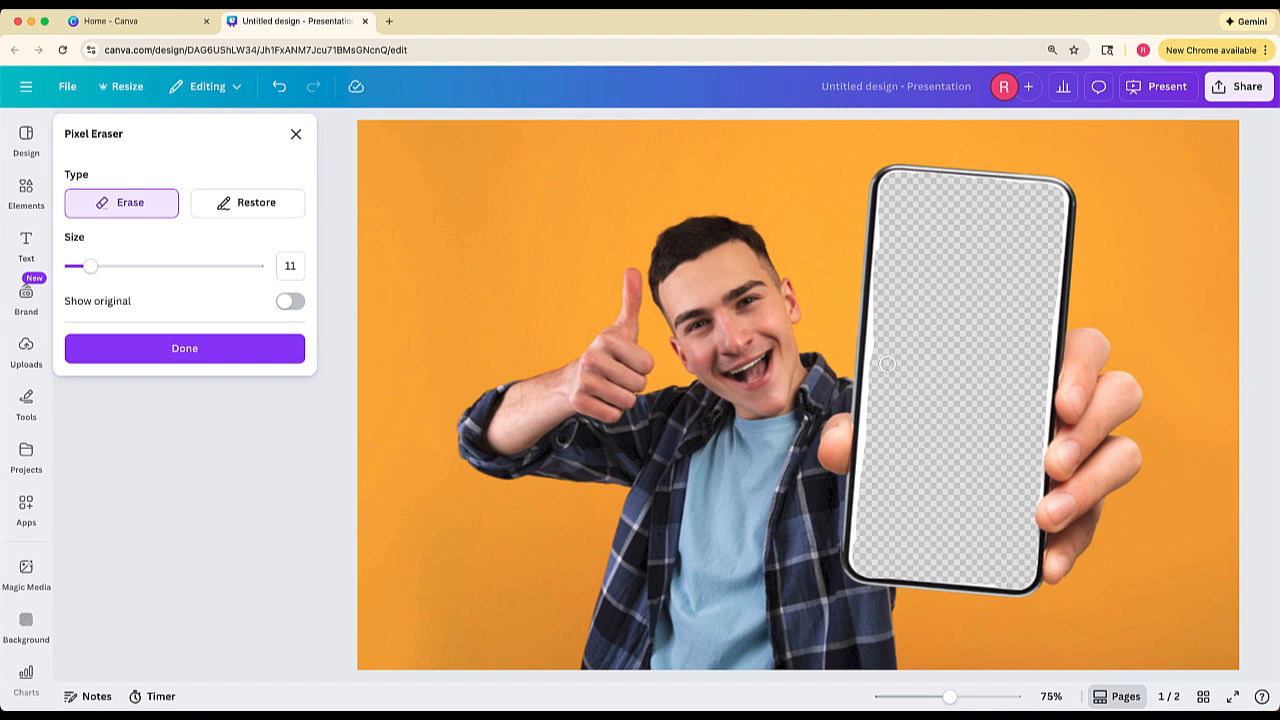
pyautogui.moveTo(875, 346); pyautogui.dragTo(865, 472)
pyautogui.click(184, 348)
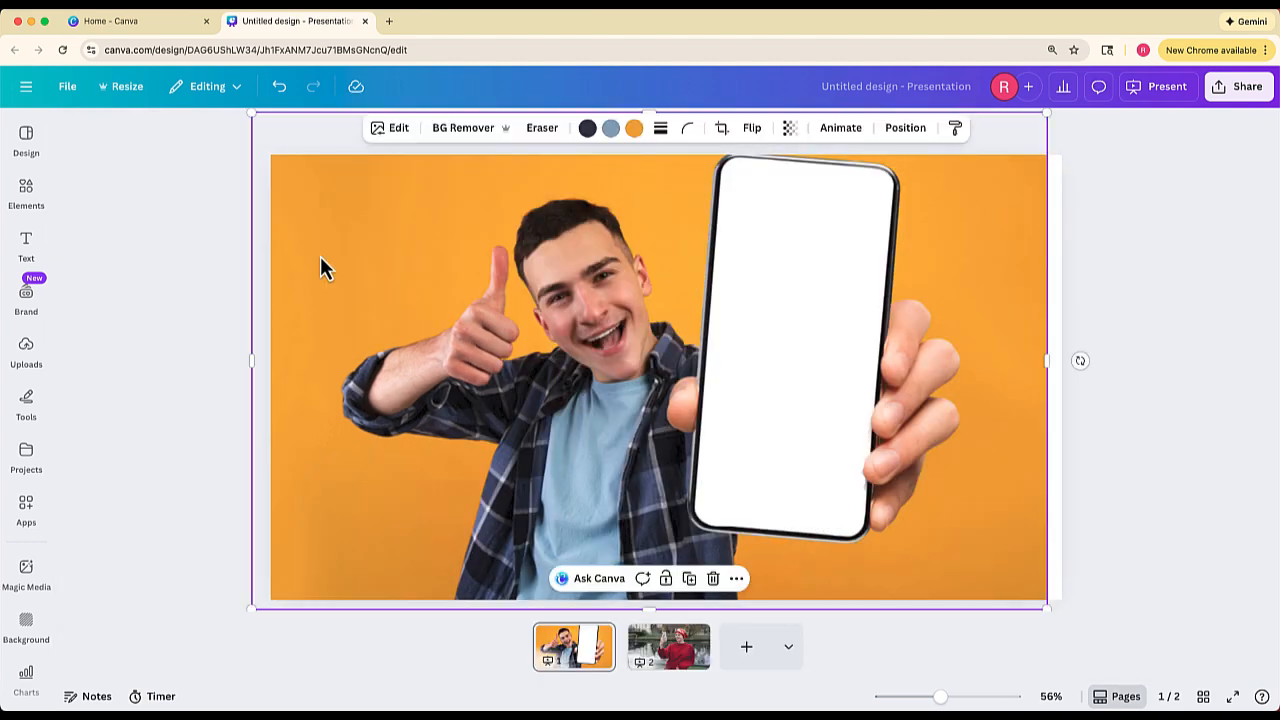
# - Paste the smartphone home-screen image, then enlarge and tilt it to cover the phone in the man's hand
pyautogui.hotkey('ctrl', 'v')
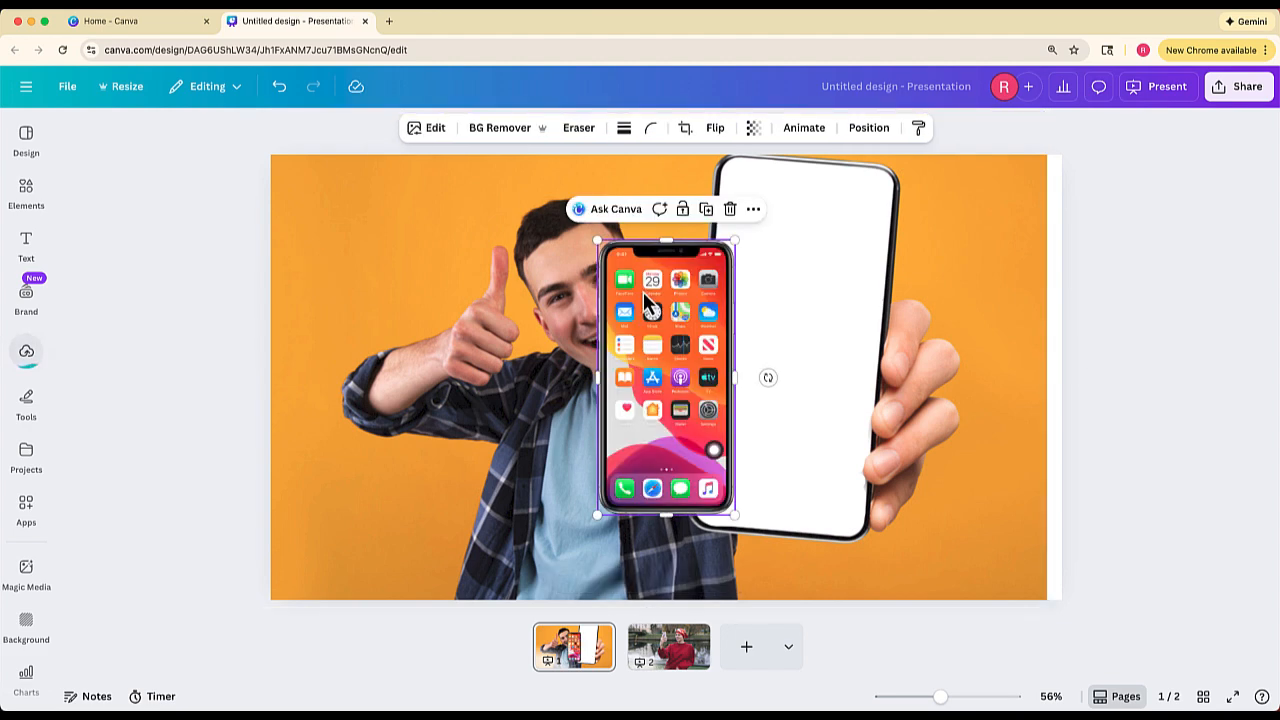
pyautogui.moveTo(643, 291); pyautogui.dragTo(745, 222)
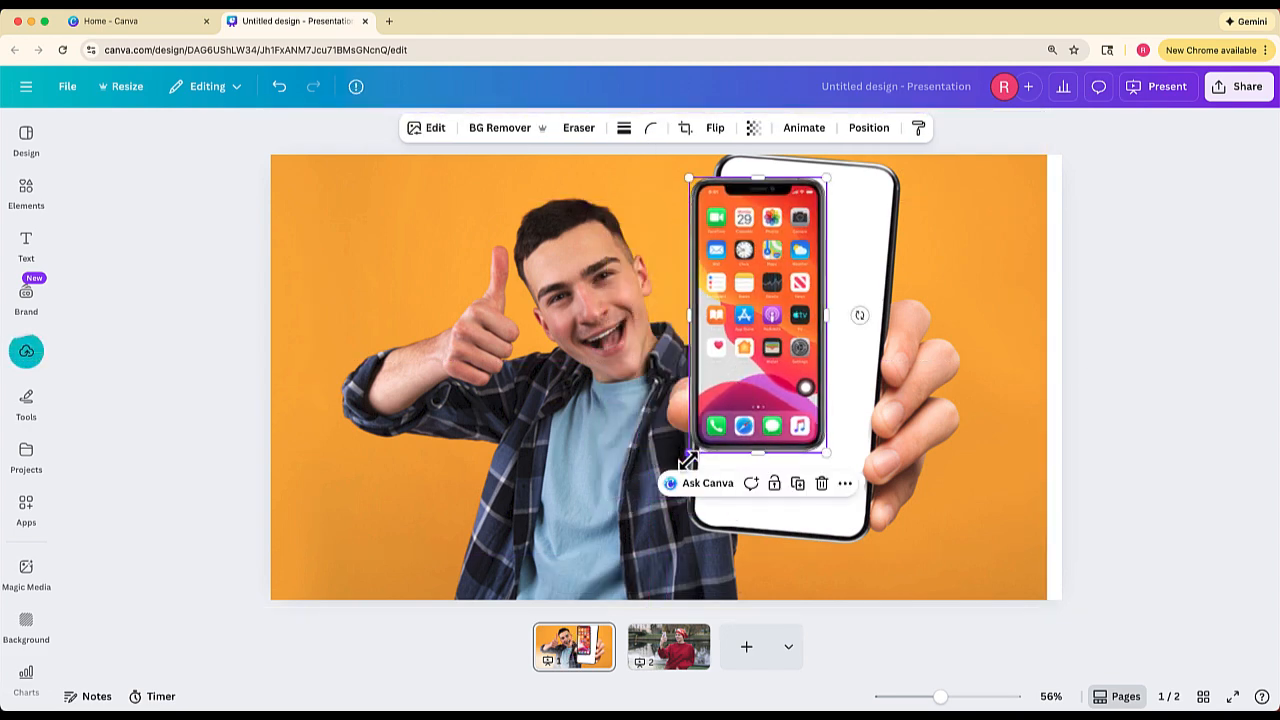
pyautogui.moveTo(692, 451); pyautogui.dragTo(797, 436)
pyautogui.moveTo(934, 366); pyautogui.dragTo(931, 377)
pyautogui.moveTo(855, 402); pyautogui.dragTo(848, 408)
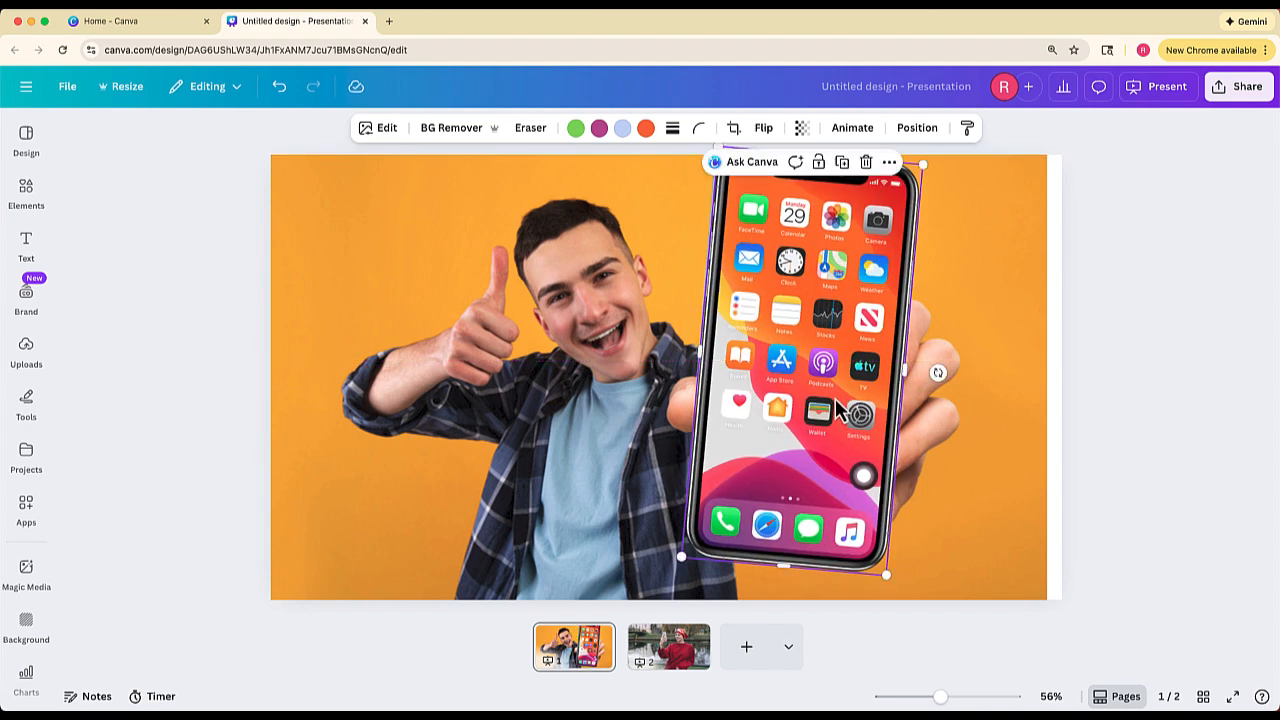
# - Send the home-screen image behind the man's photo and shift it slightly left to fill the phone's cut-out screen
pyautogui.rightClick(829, 390)
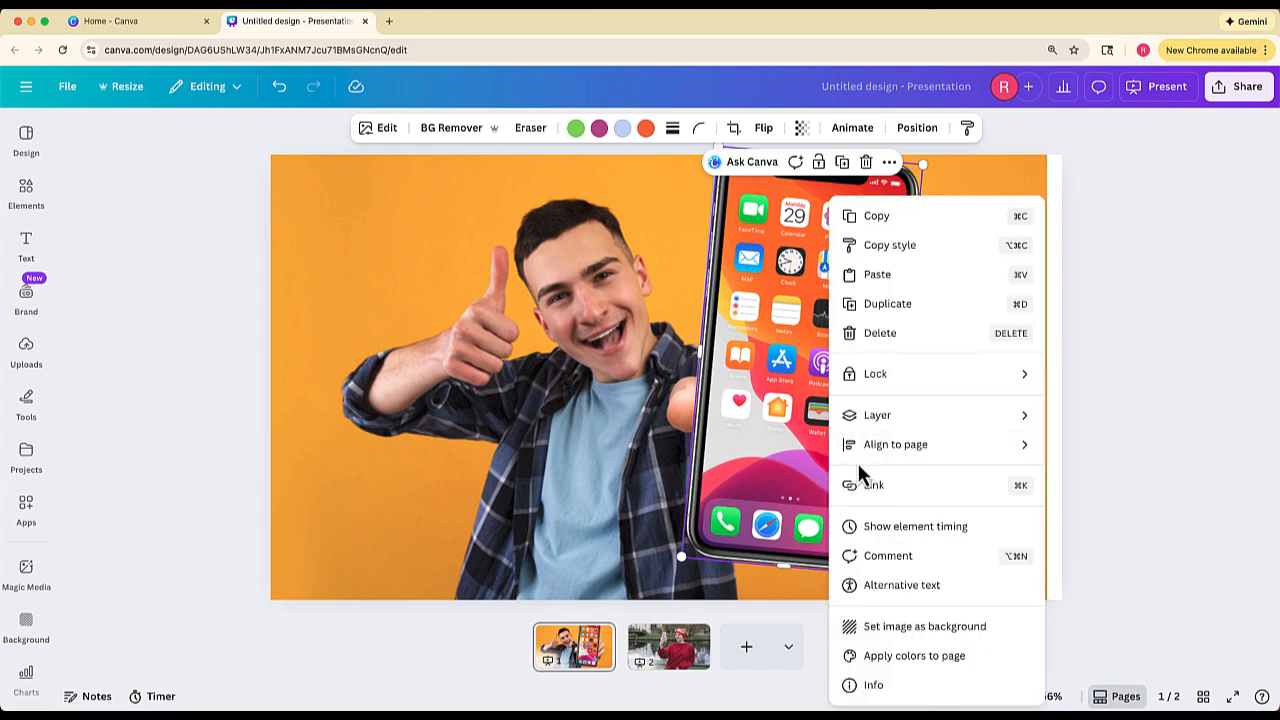
pyautogui.moveTo(1010, 425)
pyautogui.click(1094, 504)
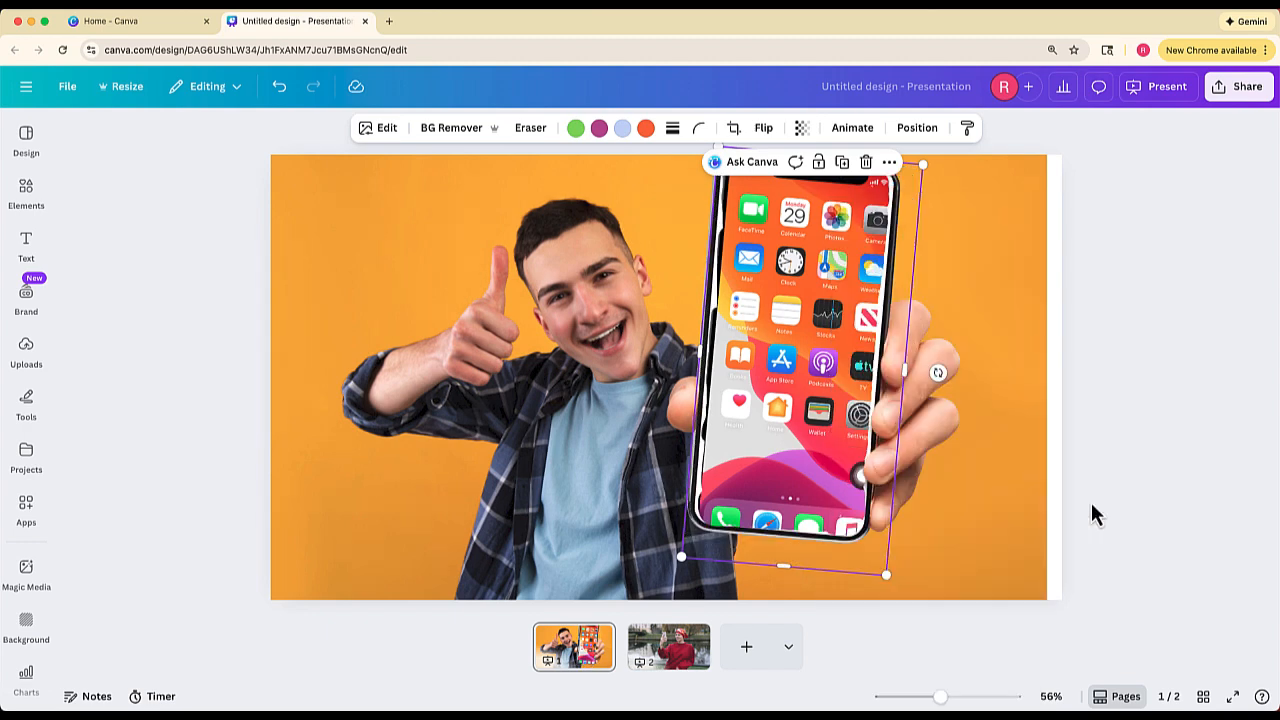
pyautogui.moveTo(866, 451); pyautogui.dragTo(847, 432)
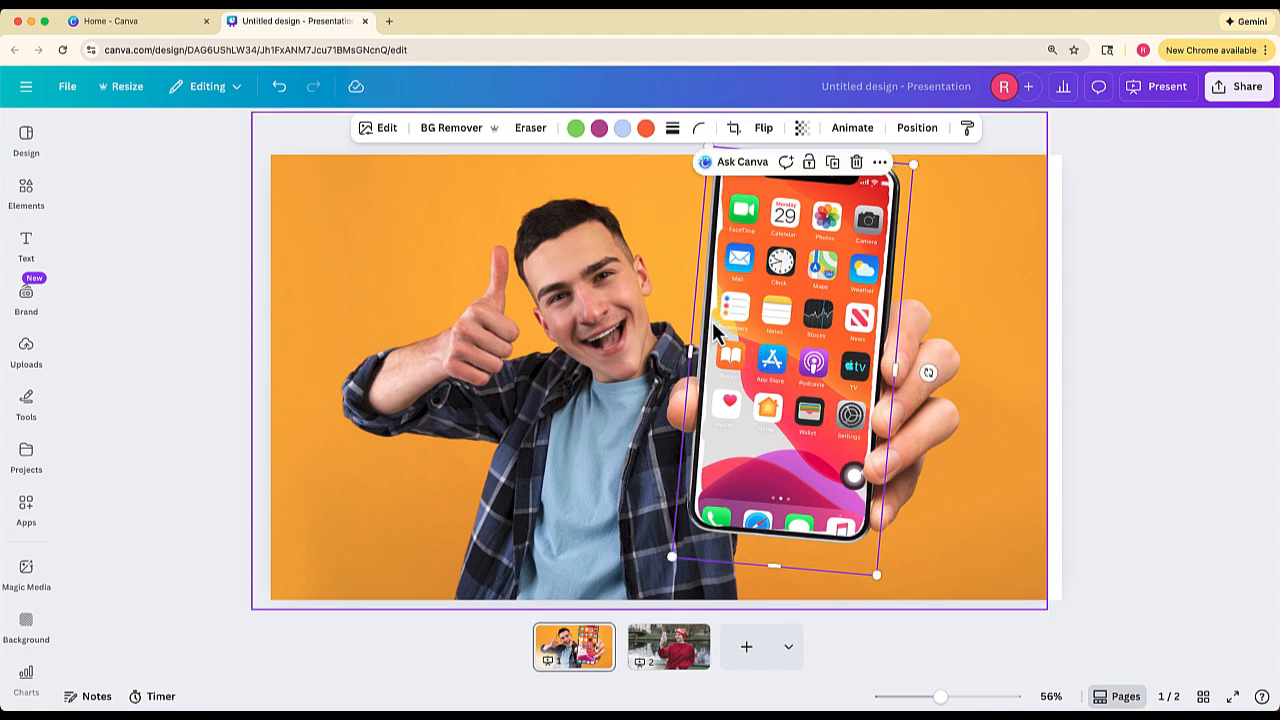
# - Erase the leftover white at the phone screen's upper left edge in the man's photo with the Pixel Eraser at size 20
pyautogui.click(440, 238)
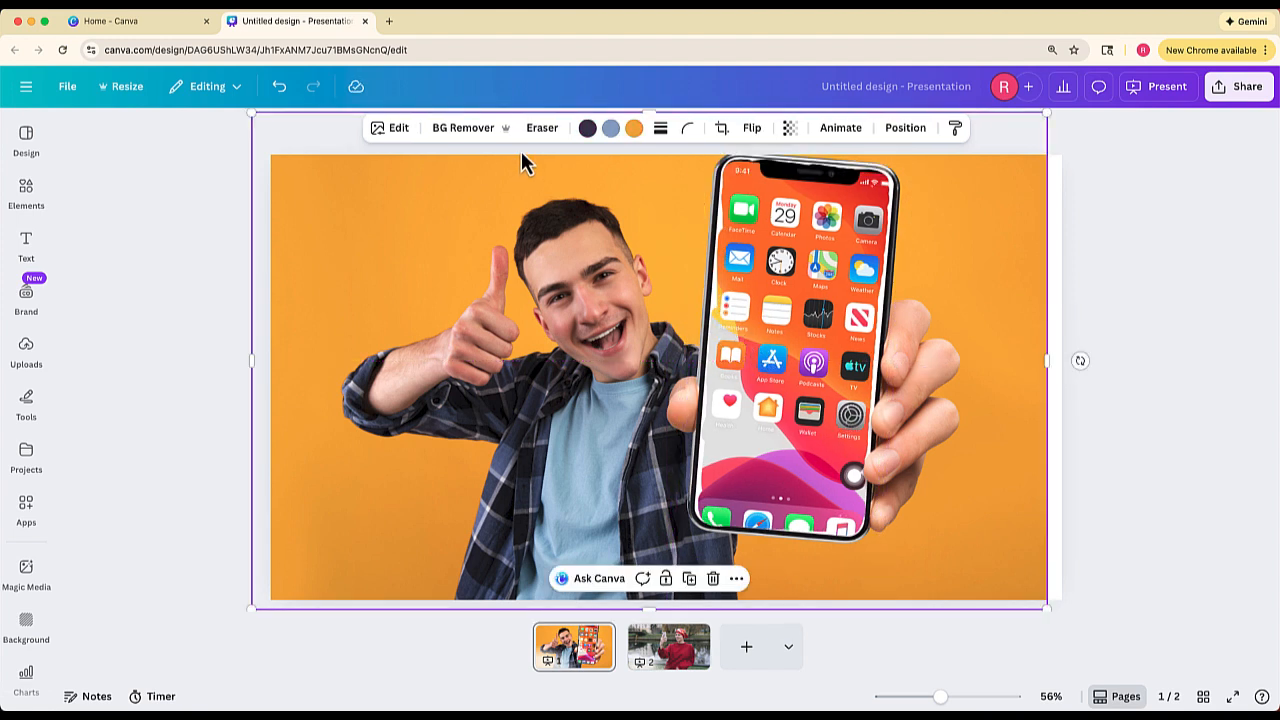
pyautogui.click(542, 130)
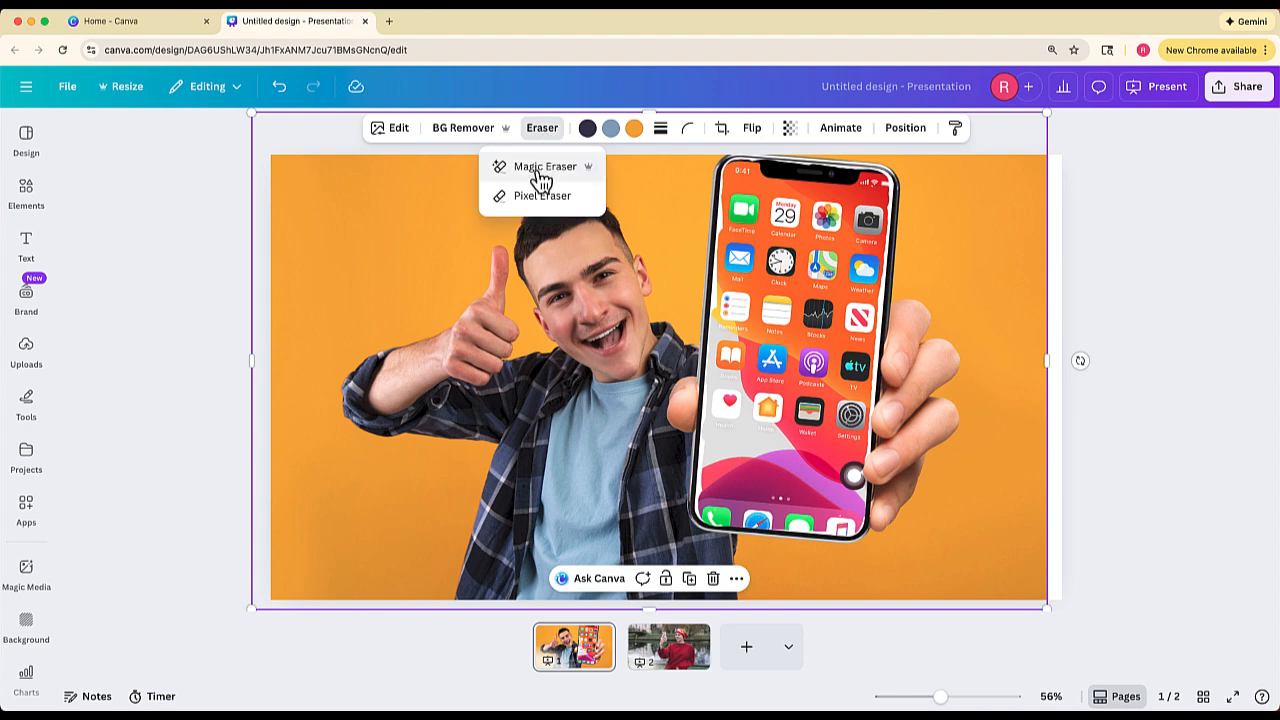
pyautogui.click(541, 196)
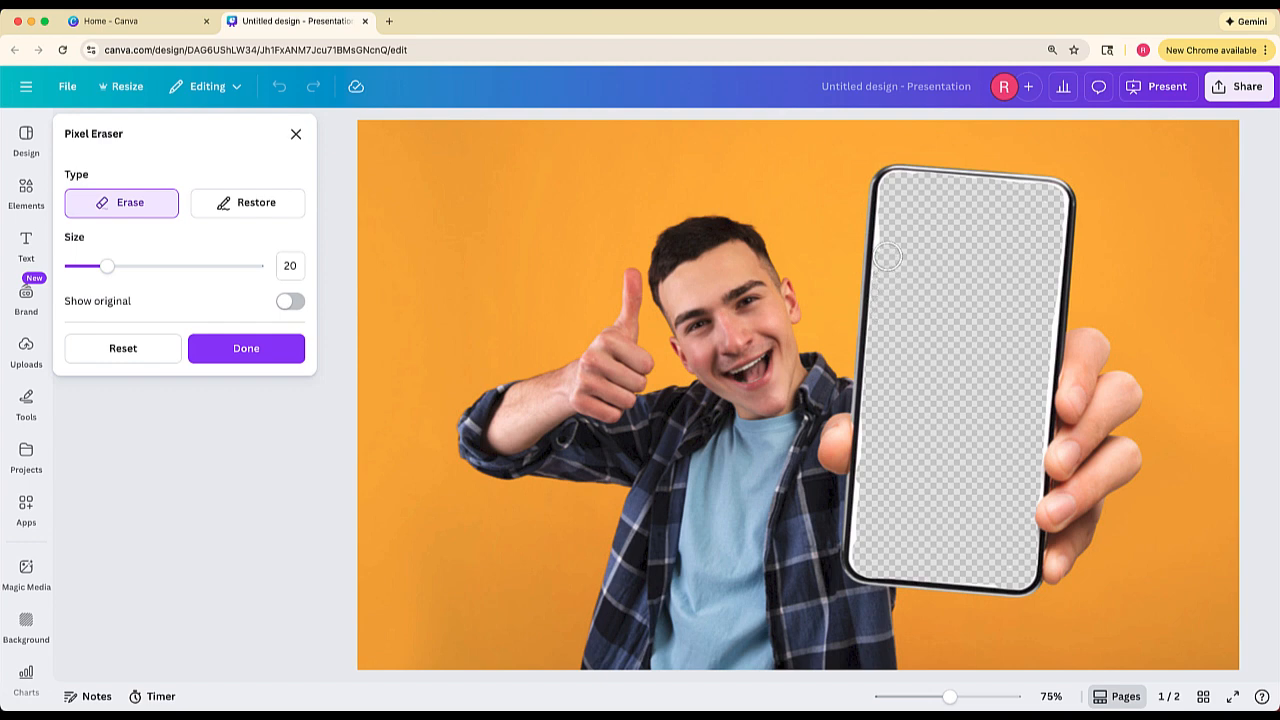
pyautogui.moveTo(888, 257); pyautogui.dragTo(889, 233)
pyautogui.click(275, 355)
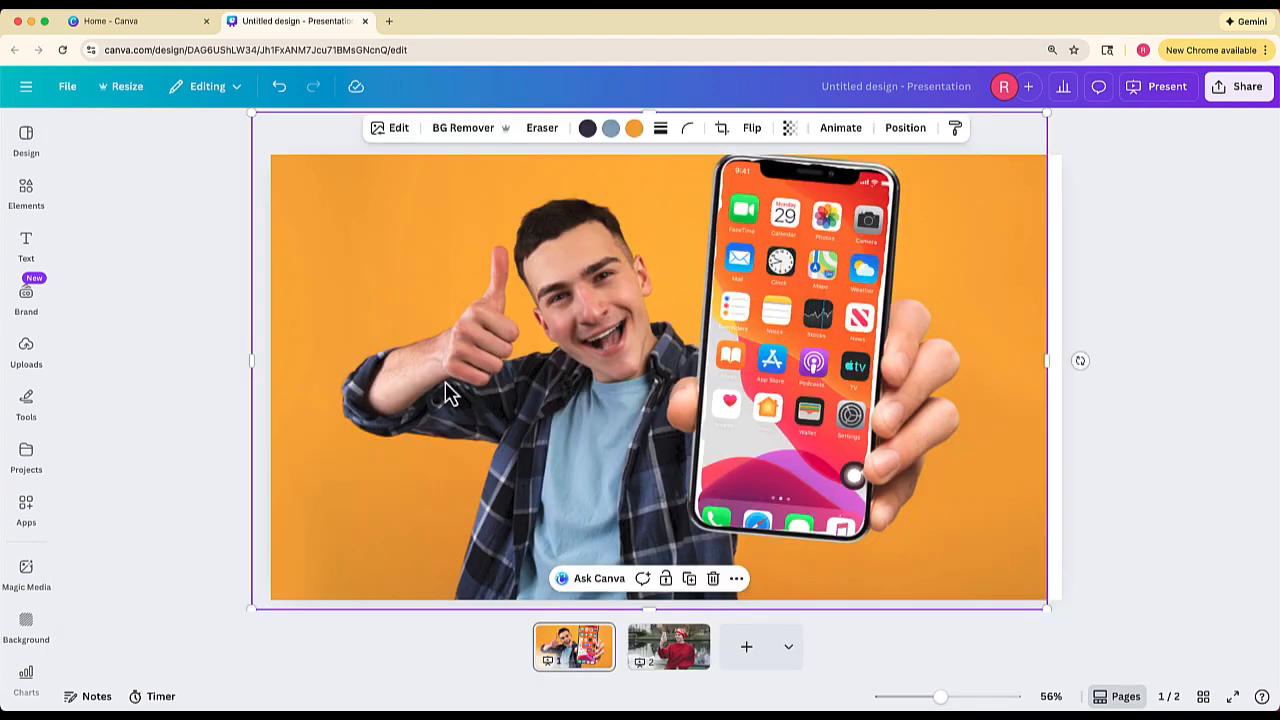